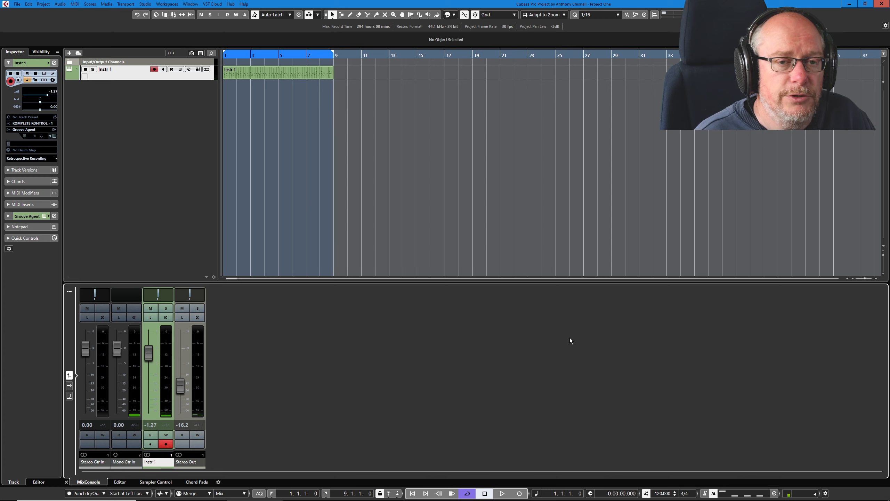
- Set the project tempo to 100 while the drum loop plays, and stop playback back at the project start
{"action": "key", "text": "space"}
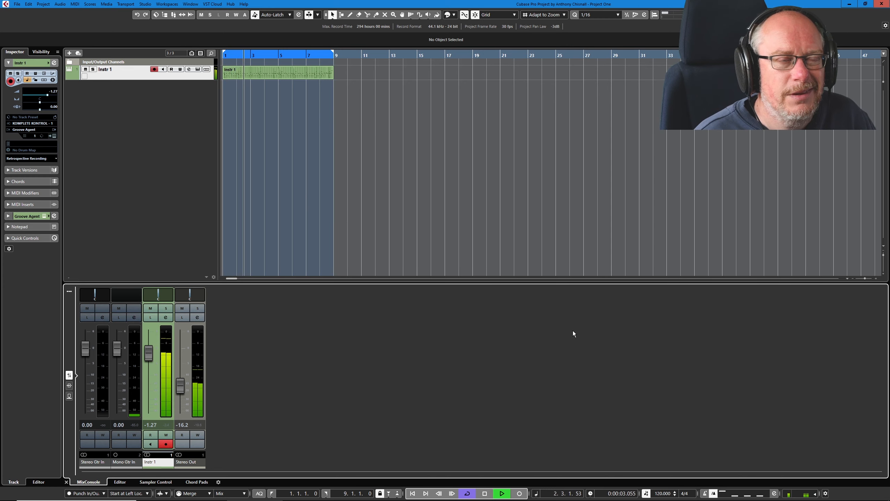
{"action": "double_click", "coordinate": [662, 497]}
{"action": "type", "text": "100"}
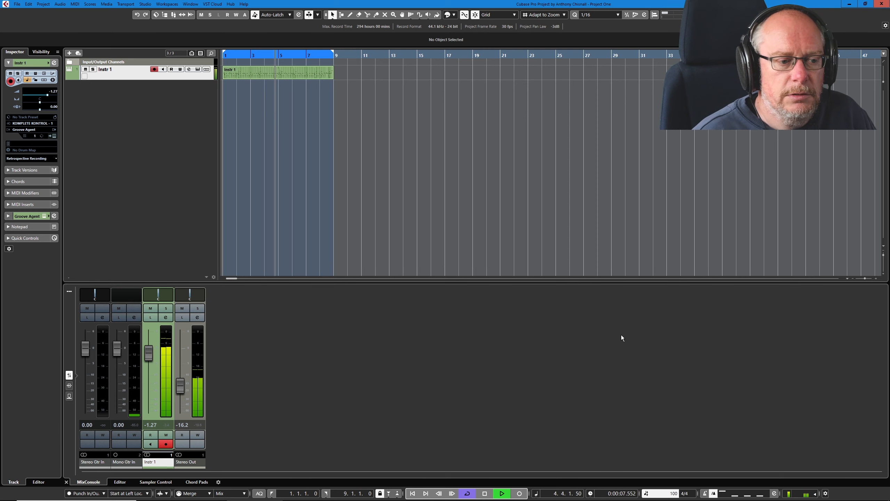
{"action": "left_click", "coordinate": [622, 336]}
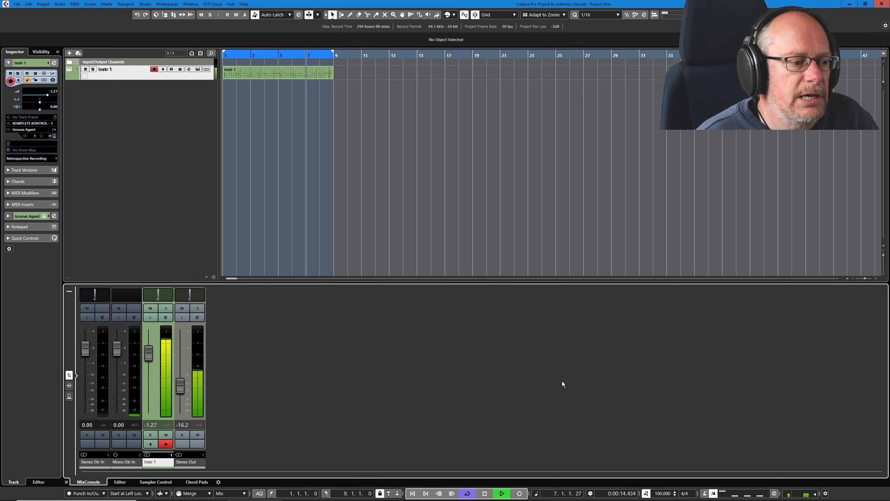
{"action": "left_click", "coordinate": [484, 494]}
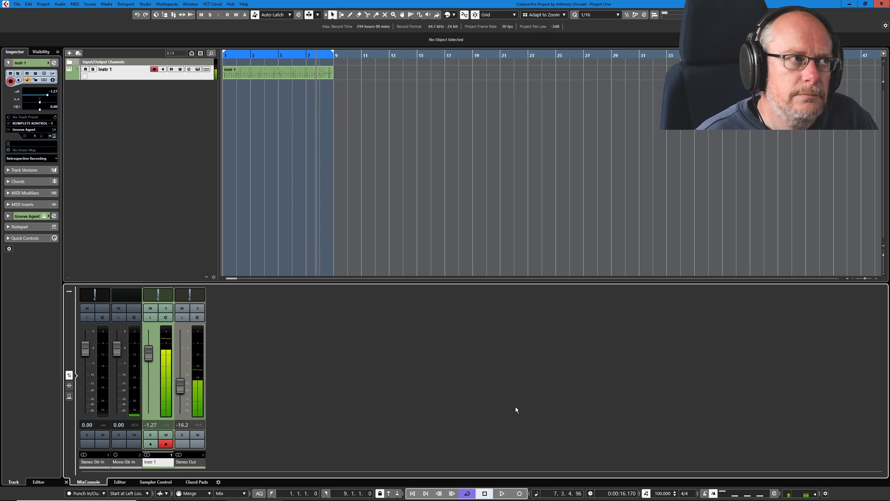
{"action": "key", "text": "KP_Decimal"}
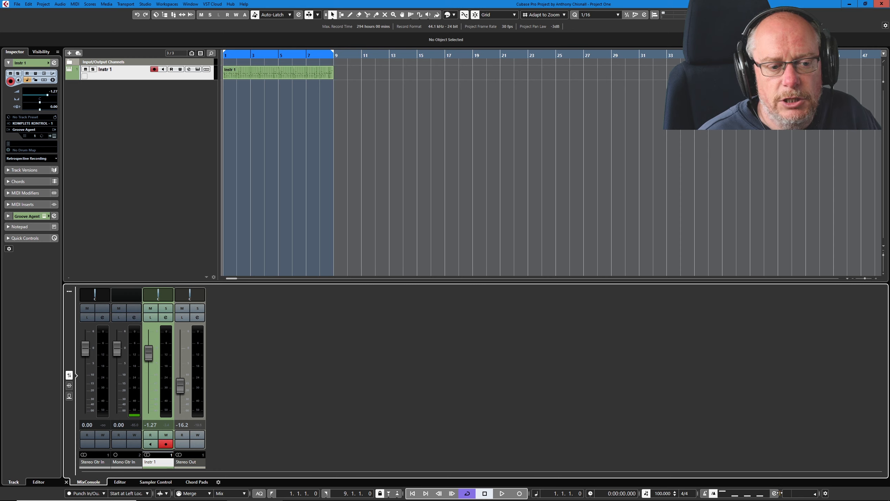
- Play the drum loop while toggling the metronome click to compare playback with and without it, and stop the transport
{"action": "mouse_move", "coordinate": [779, 493]}
{"action": "left_mouse_down"}
{"action": "mouse_move", "coordinate": [767, 494]}
{"action": "mouse_move", "coordinate": [782, 494]}
{"action": "left_mouse_up"}
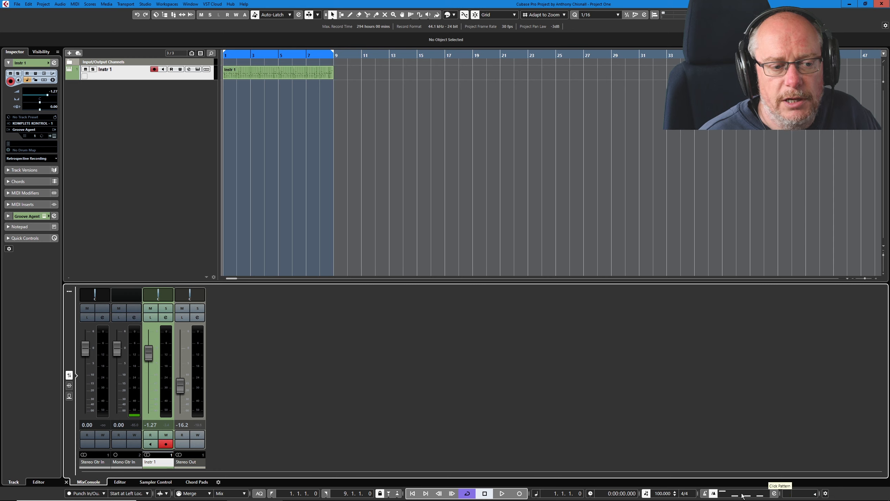
{"action": "left_click_drag", "start_coordinate": [699, 493], "coordinate": [806, 493]}
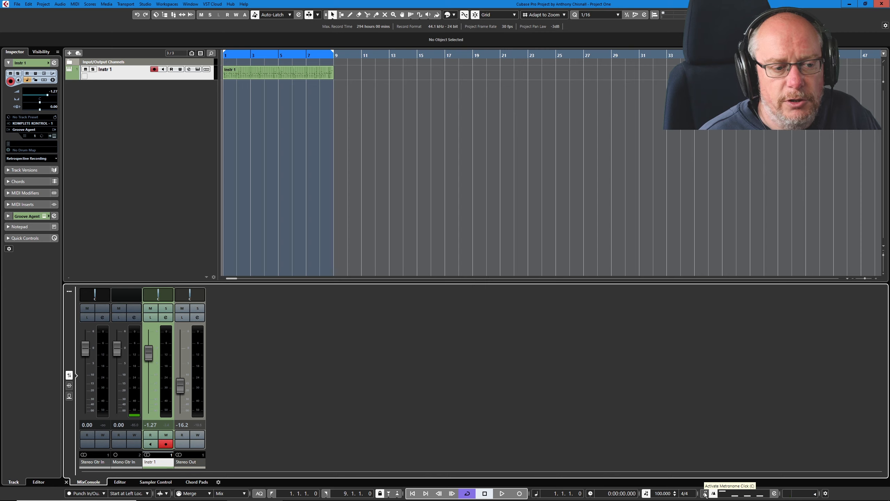
{"action": "left_click", "coordinate": [502, 492]}
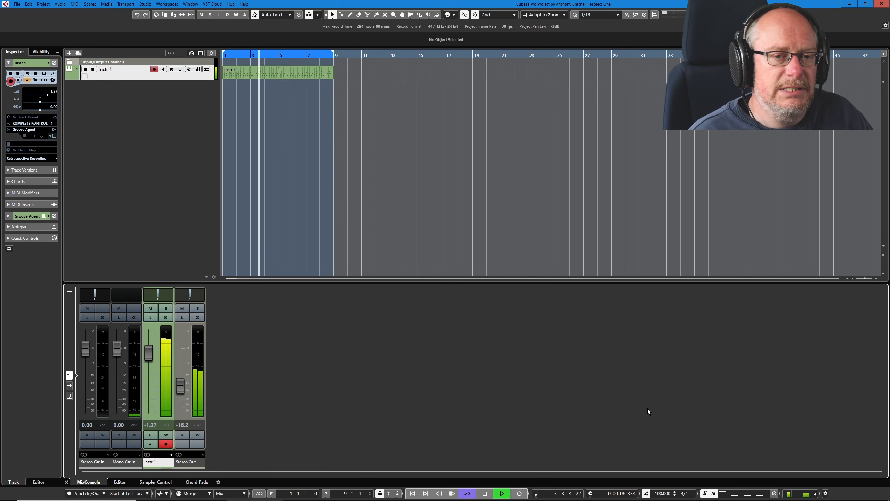
{"action": "key", "text": "c"}
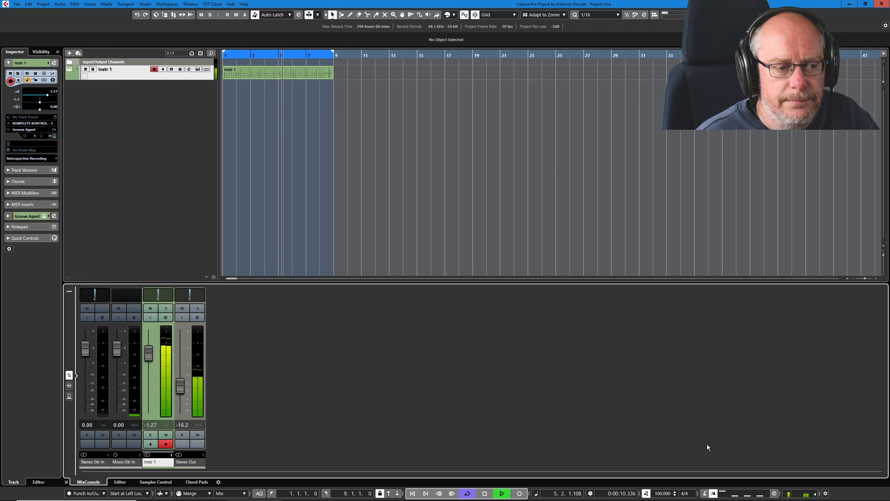
{"action": "left_click", "coordinate": [704, 496]}
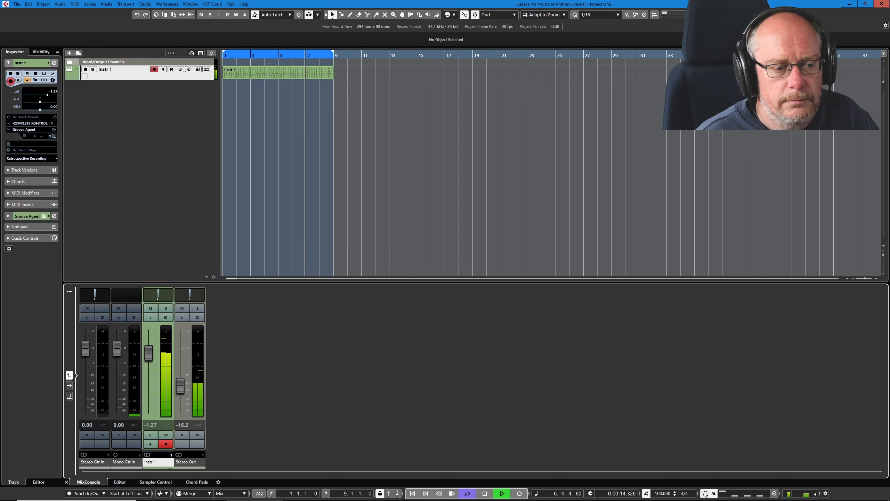
{"action": "left_click", "coordinate": [484, 494]}
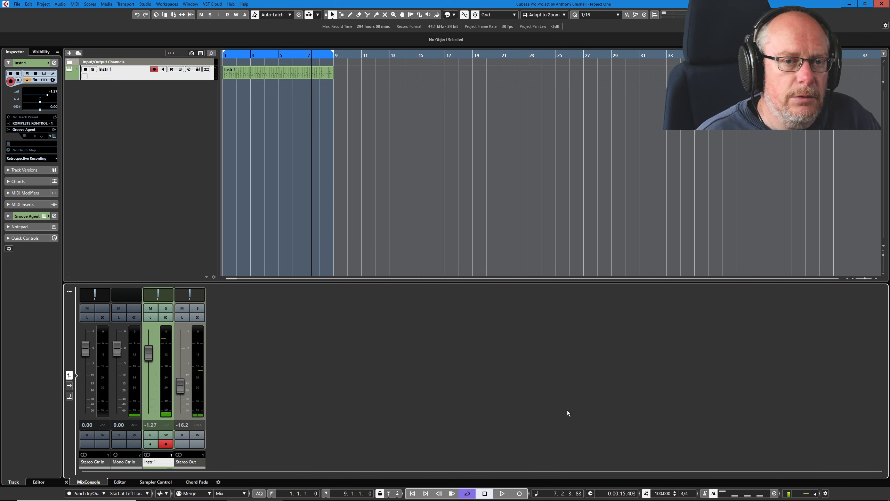
- Make a short test recording on Instr 1 with the count-in, and another with the count-in switched off
{"action": "left_click", "coordinate": [519, 493]}
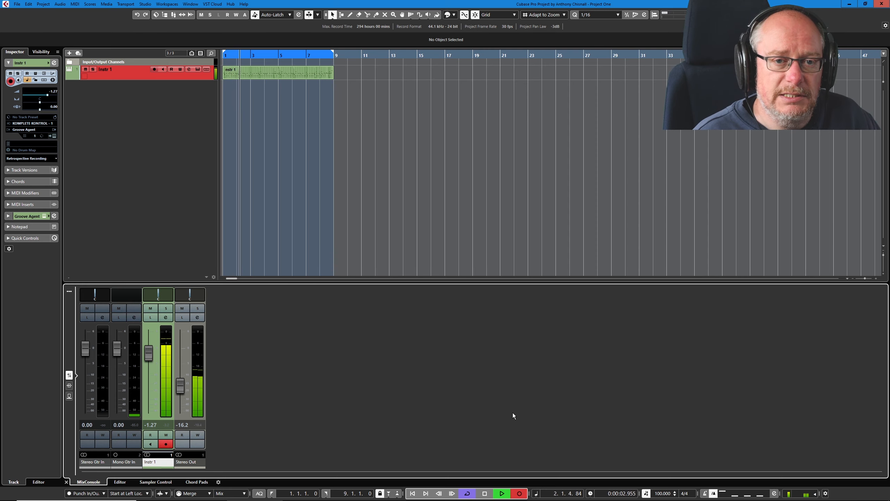
{"action": "left_click", "coordinate": [485, 494]}
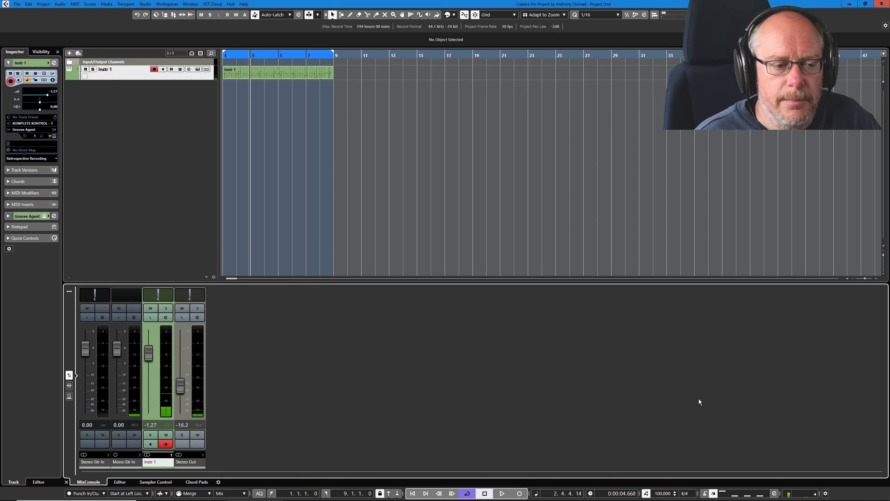
{"action": "left_click", "coordinate": [713, 493]}
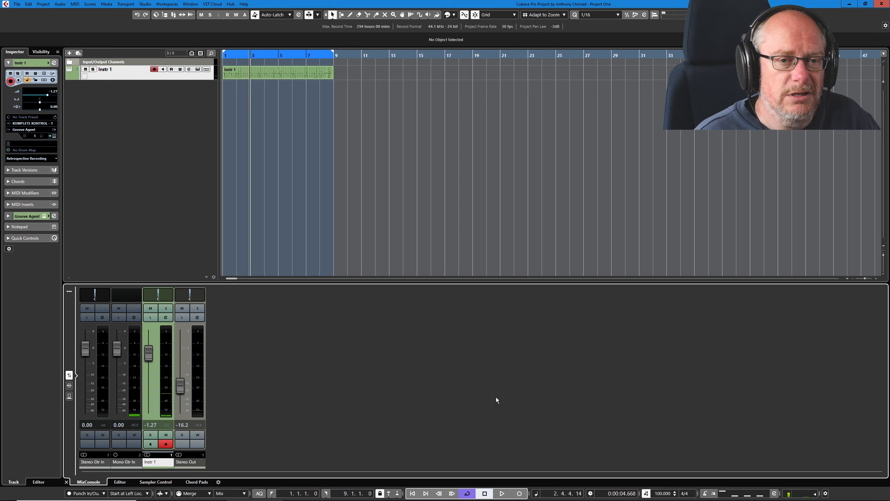
{"action": "left_click", "coordinate": [520, 494]}
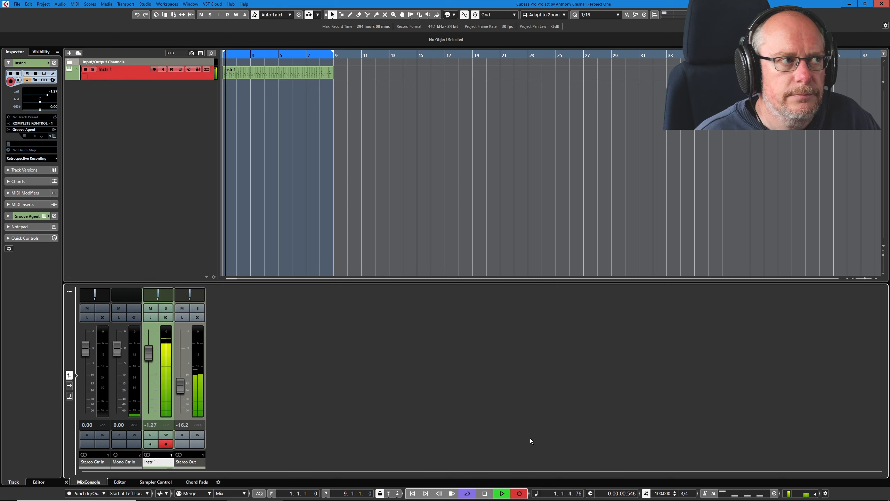
{"action": "left_click", "coordinate": [484, 493]}
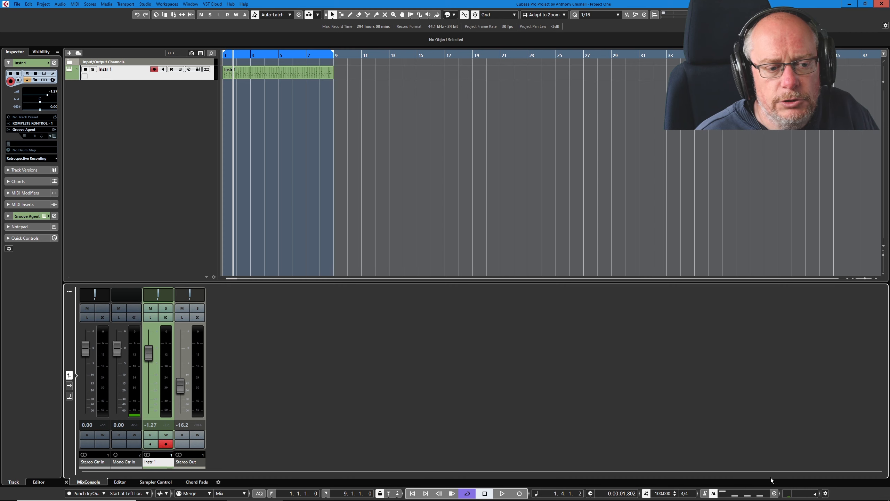
- In the Metronome Setup, toggle Activate Metronome Click on and off, and disable Click while Playing
{"action": "left_click", "coordinate": [775, 494]}
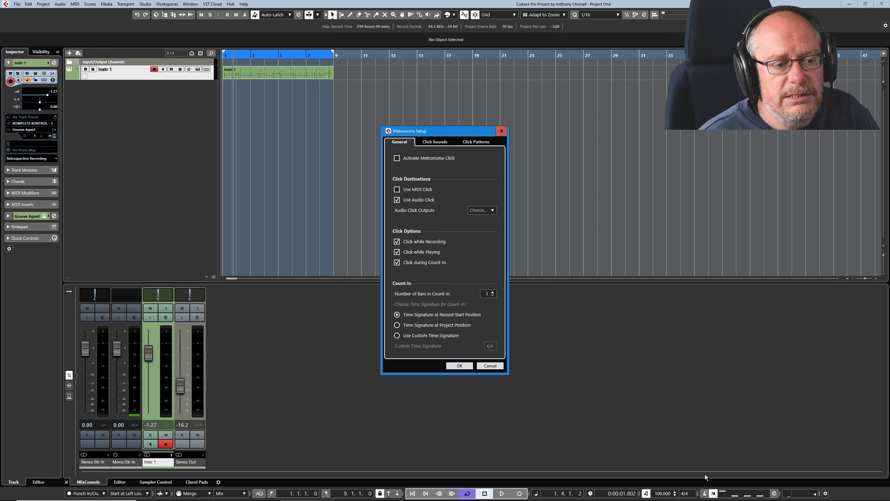
{"action": "left_click", "coordinate": [395, 157]}
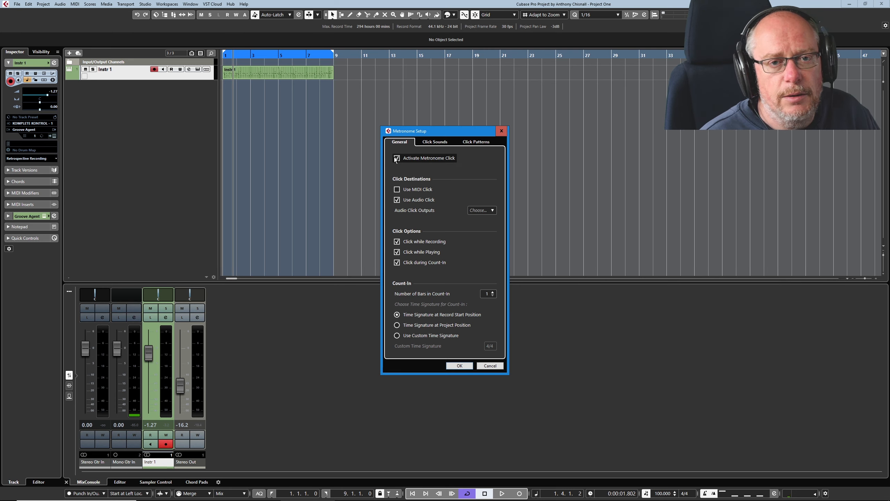
{"action": "left_click", "coordinate": [397, 158]}
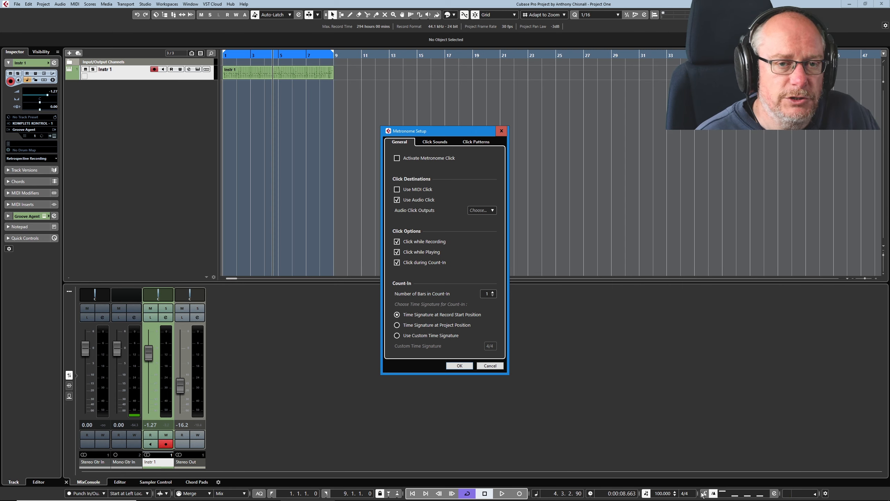
{"action": "left_click", "coordinate": [396, 252]}
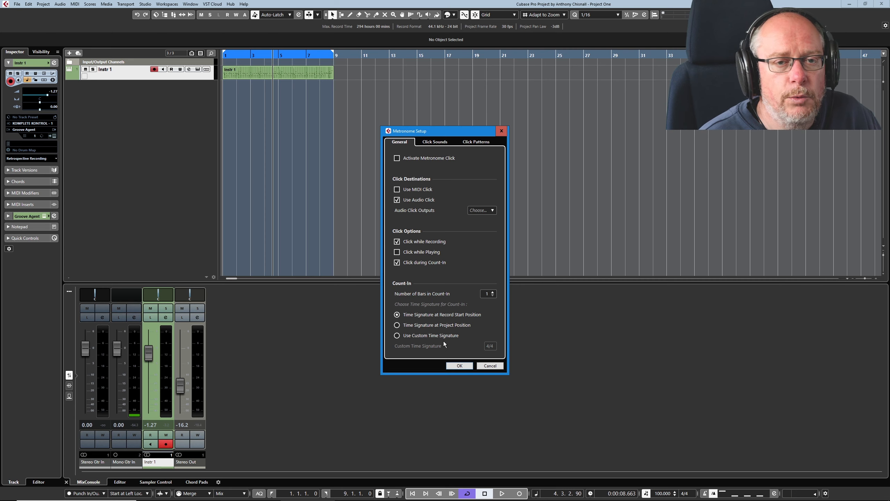
{"action": "left_click", "coordinate": [457, 367]}
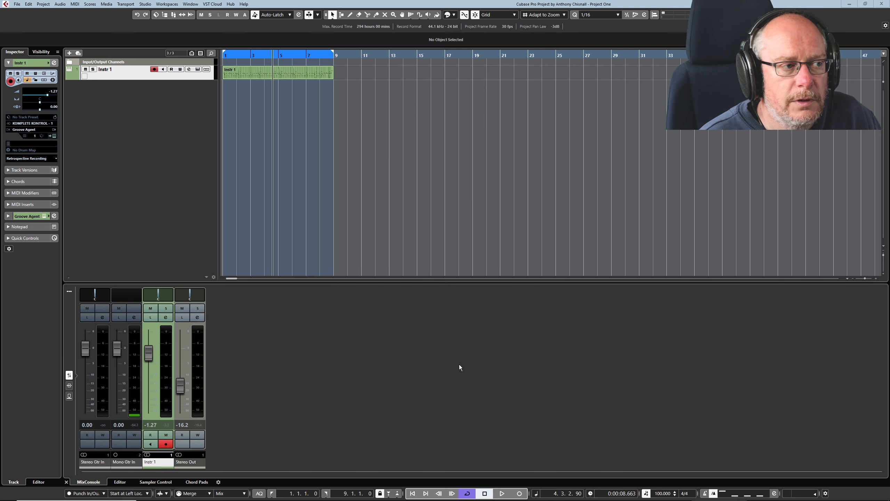
- Activate the metronome click during playback and test it by briefly recording on Instr 1
{"action": "left_click", "coordinate": [502, 493]}
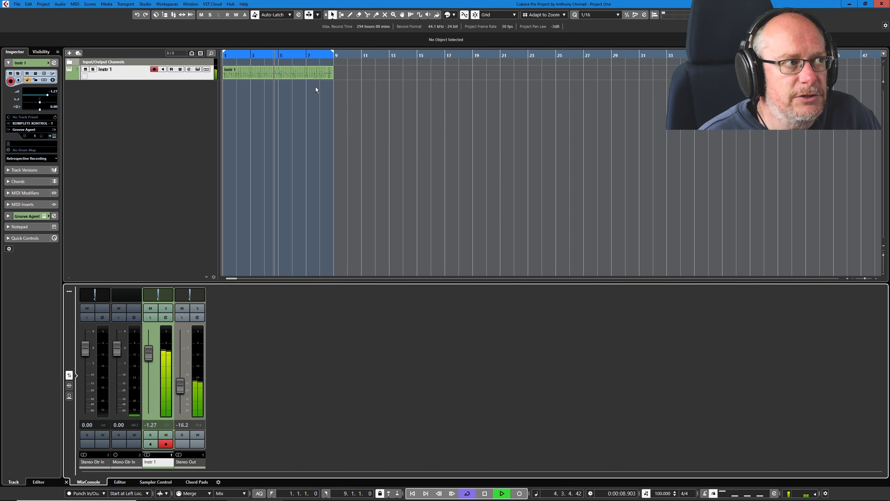
{"action": "left_click", "coordinate": [705, 493]}
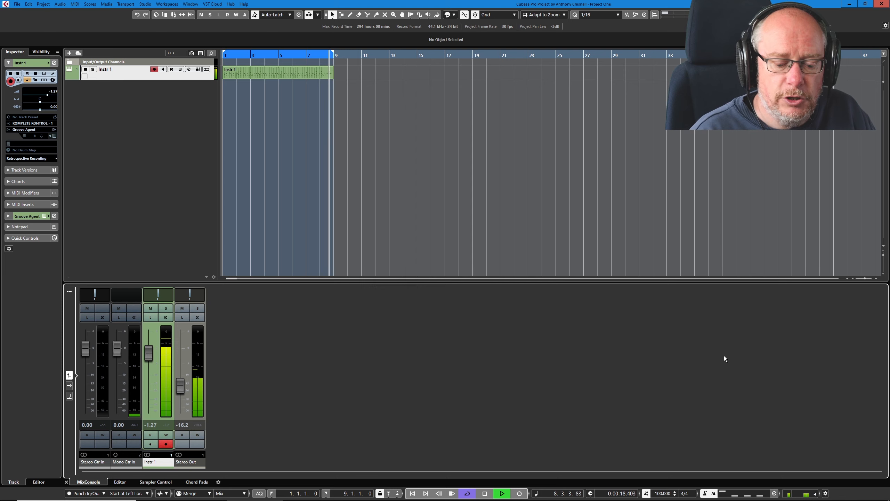
{"action": "key", "text": "KP_Multiply"}
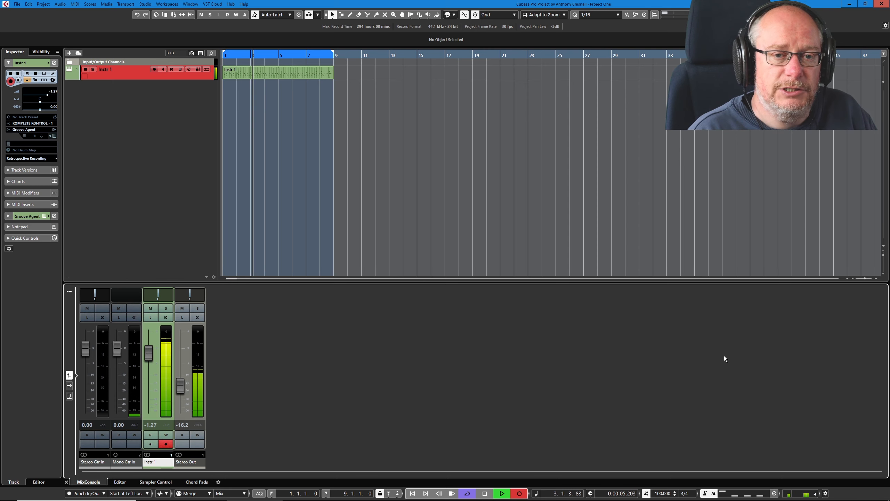
{"action": "key", "text": "KP_Multiply"}
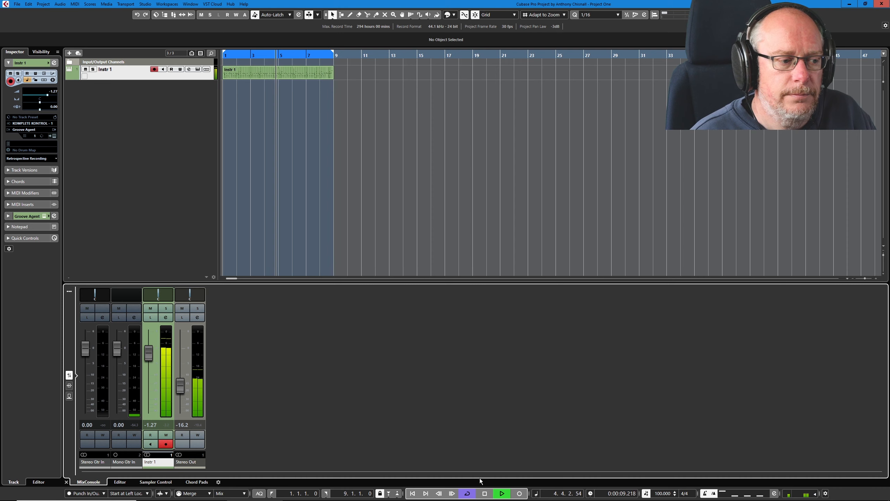
{"action": "left_click", "coordinate": [485, 493]}
- In the Metronome Setup, enable Click while Playing and choose the Egg Shaker click sound preset
{"action": "left_click", "coordinate": [775, 493], "text": "ctrl"}
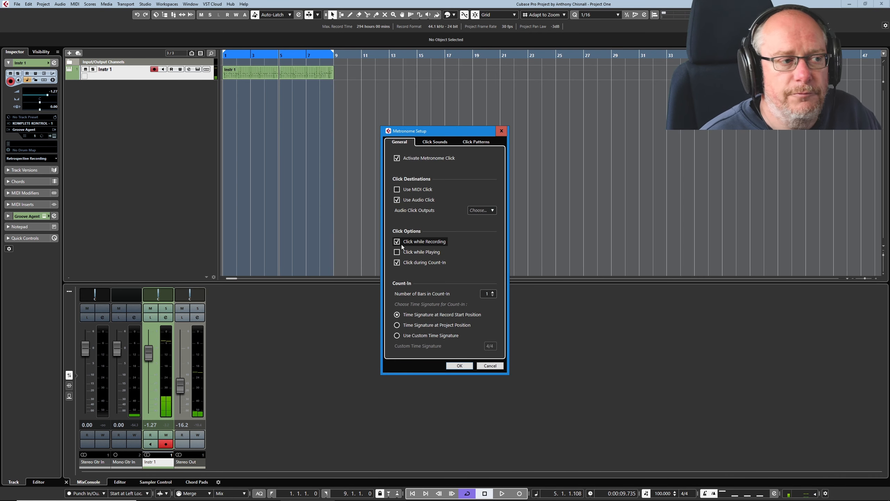
{"action": "left_click", "coordinate": [410, 252]}
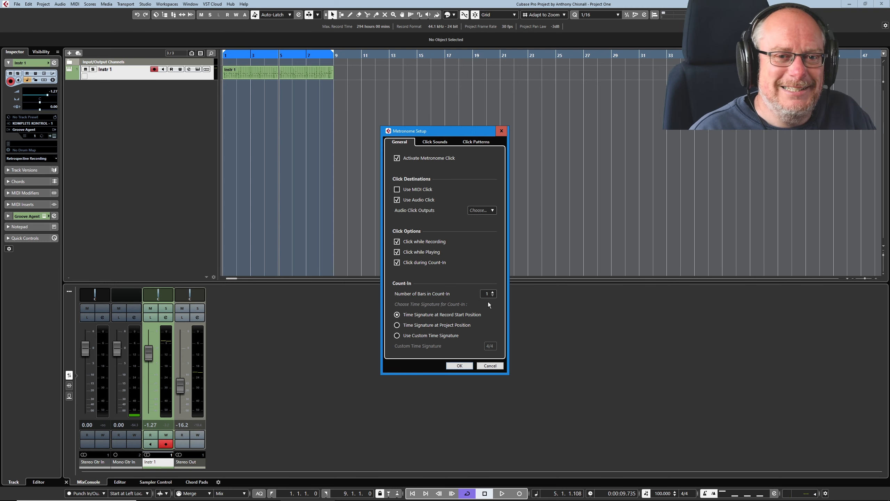
{"action": "left_click", "coordinate": [434, 142]}
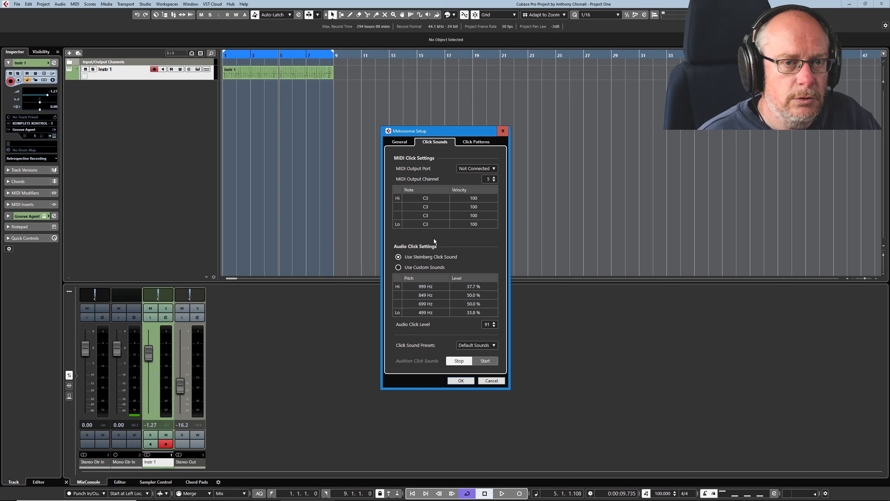
{"action": "left_click", "coordinate": [477, 346]}
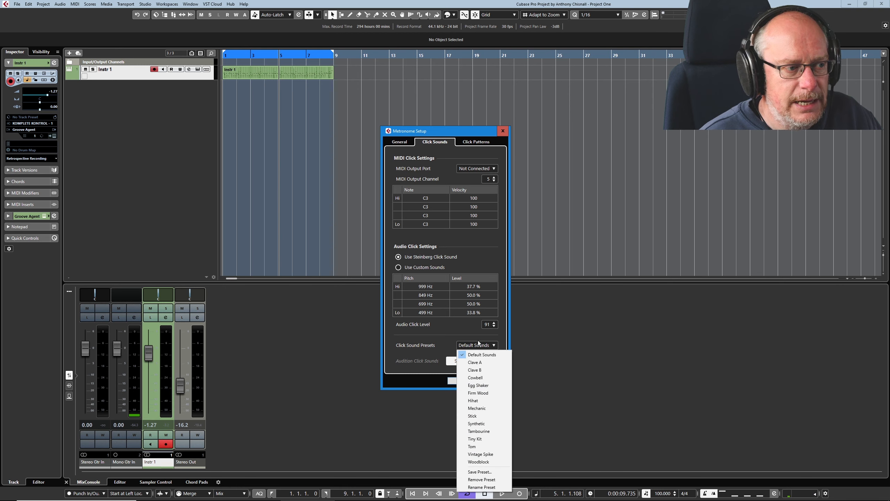
{"action": "left_click", "coordinate": [476, 385]}
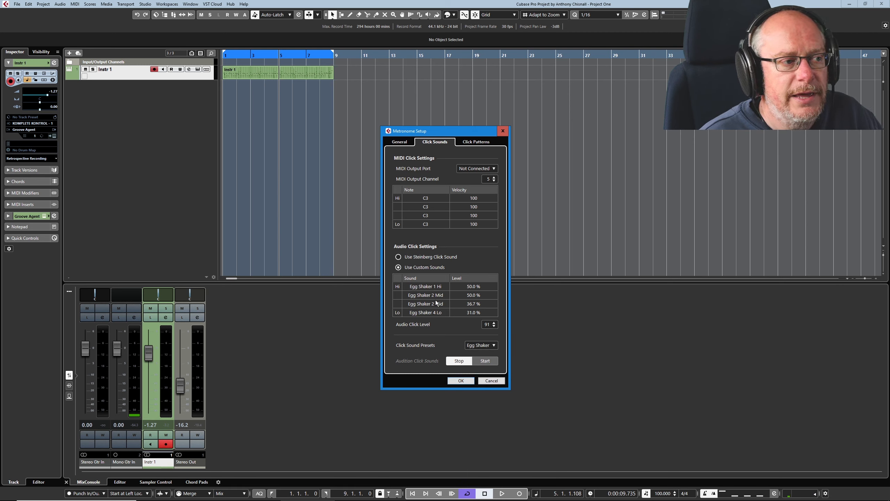
- Add a new click pattern under 4/4 and raise its third beat to the second-highest accent level
{"action": "left_click", "coordinate": [475, 142]}
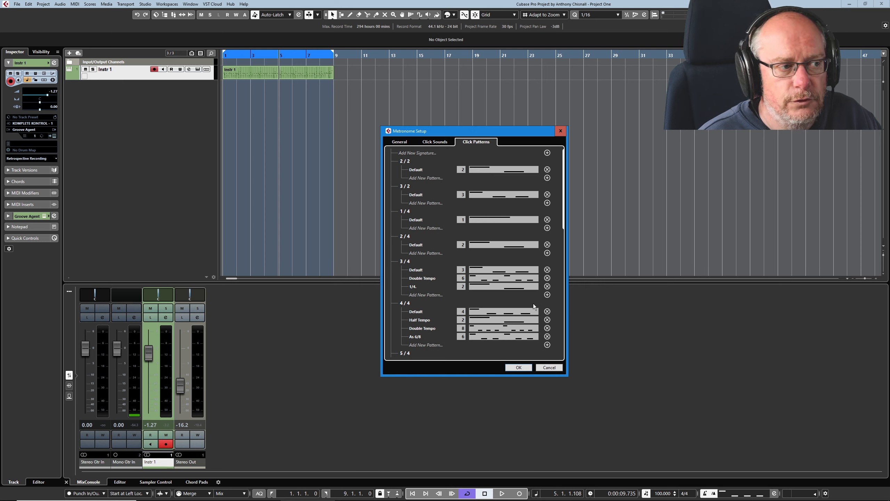
{"action": "double_click", "coordinate": [419, 345]}
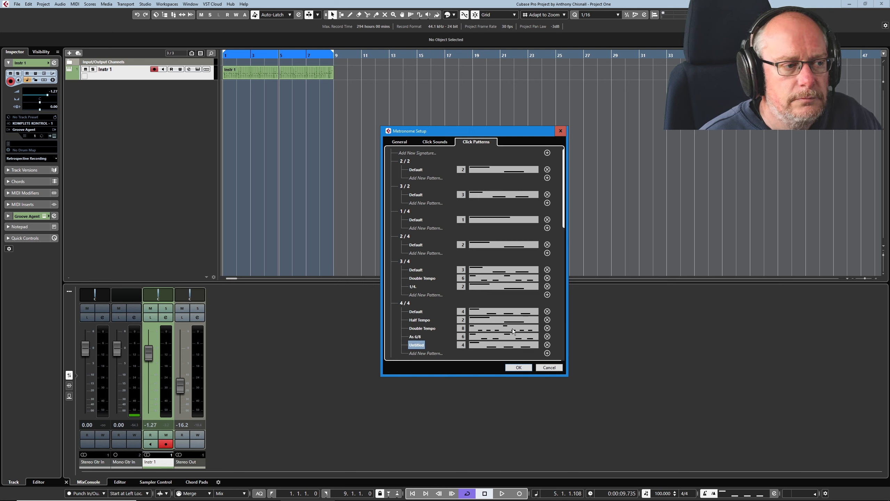
{"action": "left_click", "coordinate": [507, 345]}
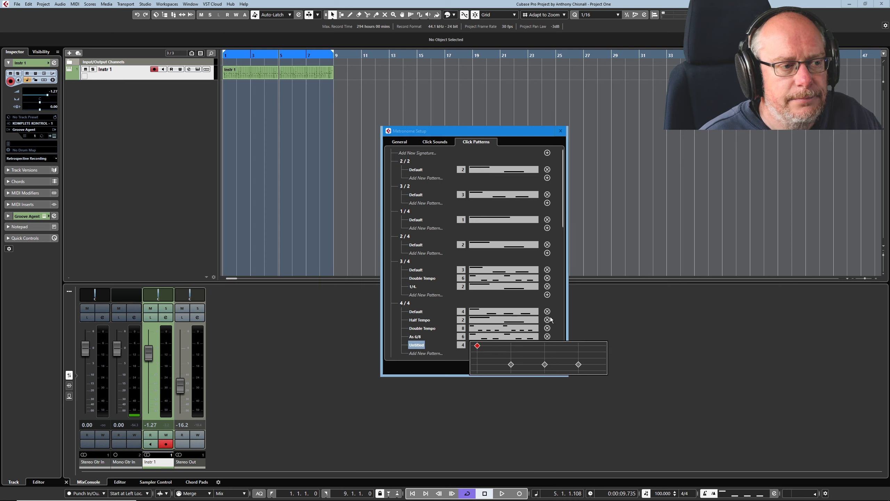
{"action": "left_click", "coordinate": [545, 352]}
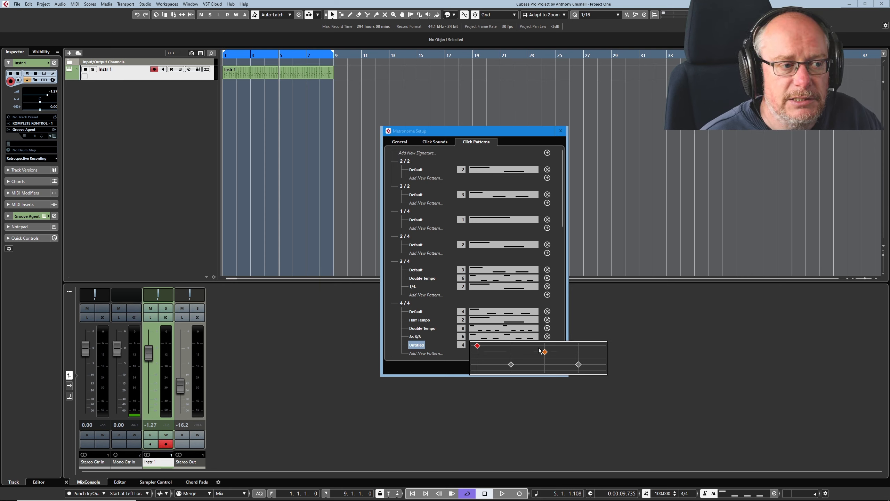
{"action": "left_click", "coordinate": [708, 323]}
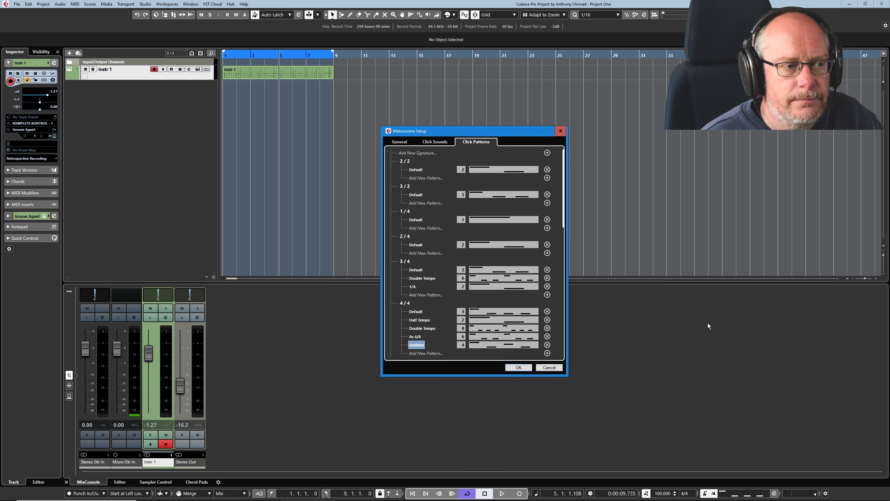
- Rename the new 4/4 click pattern "In Between" and apply the Metronome Setup
{"action": "double_click", "coordinate": [417, 345]}
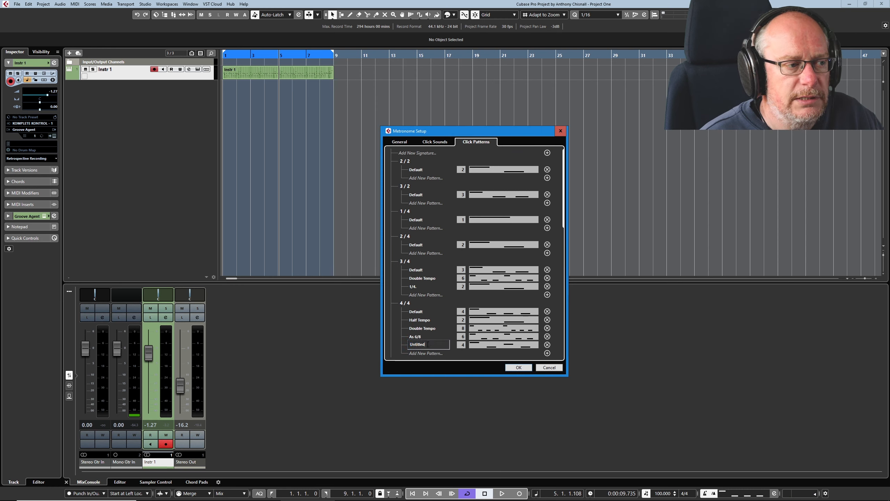
{"action": "left_click_drag", "start_coordinate": [426, 344], "coordinate": [387, 349]}
{"action": "type", "text": "In Between"}
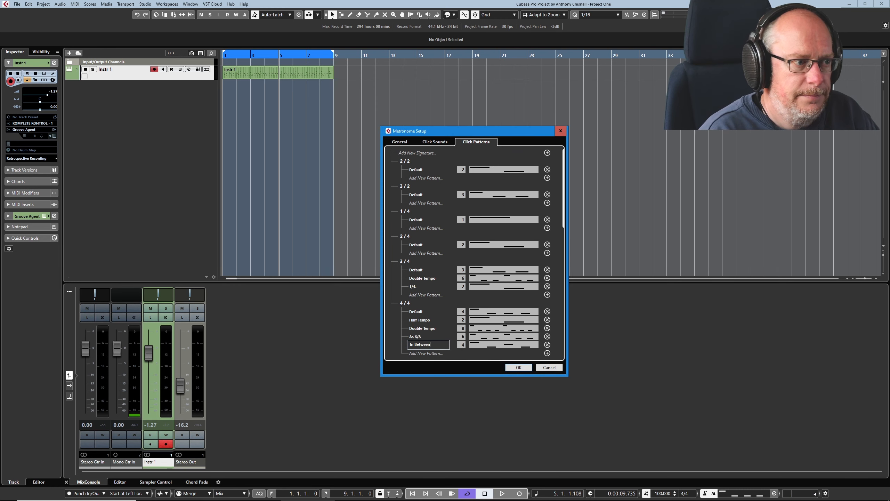
{"action": "key", "text": "Return"}
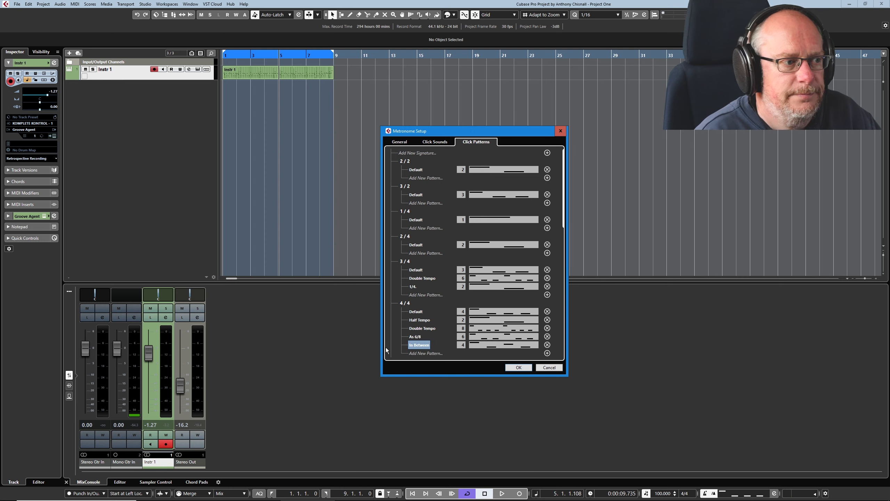
{"action": "left_click", "coordinate": [519, 367]}
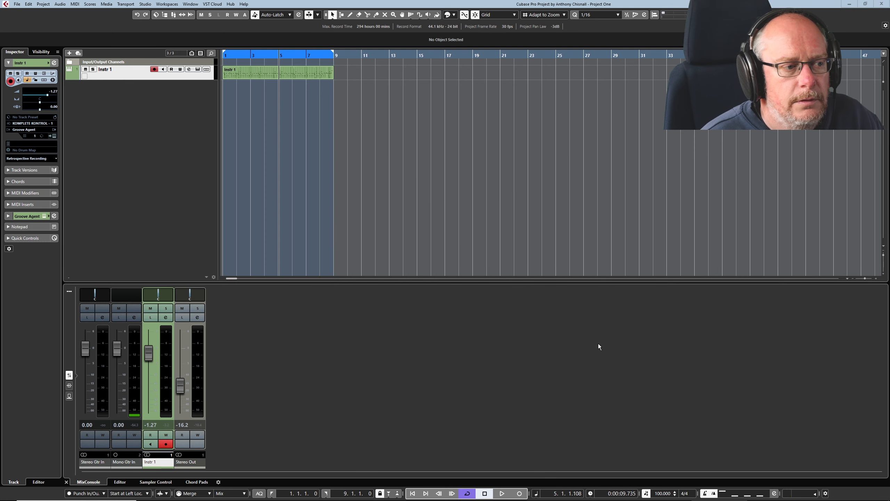
- Choose the In Between pattern in the Click Pattern Editor and start playback to hear its accents
{"action": "left_click", "coordinate": [747, 496]}
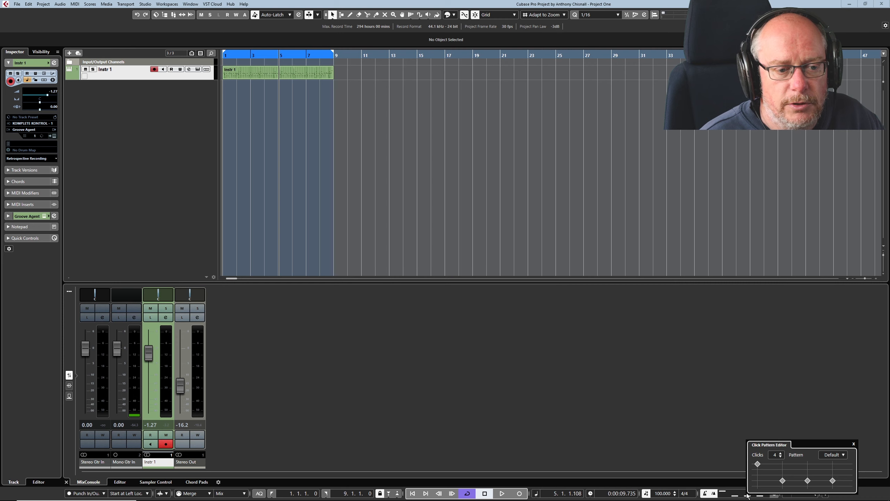
{"action": "left_click", "coordinate": [838, 456]}
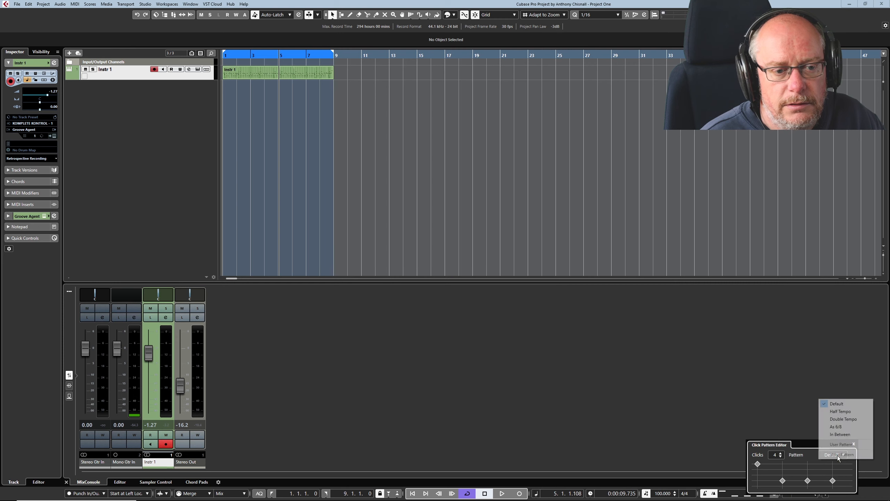
{"action": "left_click", "coordinate": [843, 434]}
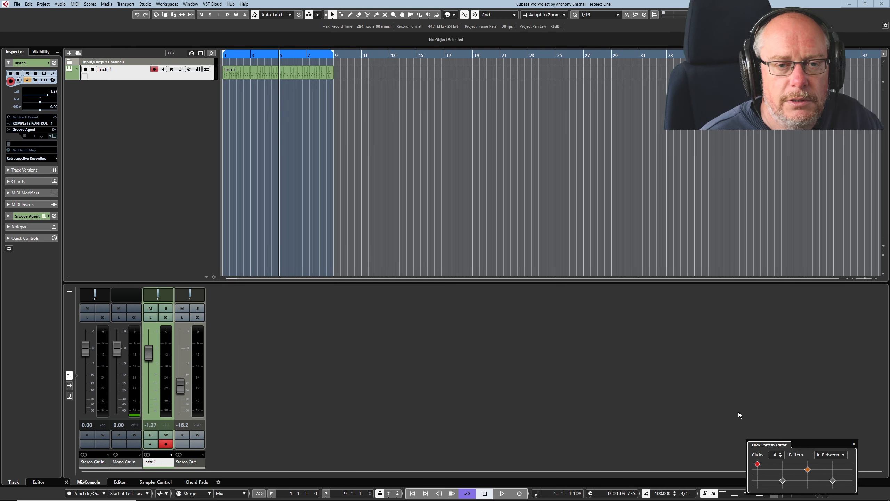
{"action": "left_click", "coordinate": [725, 443]}
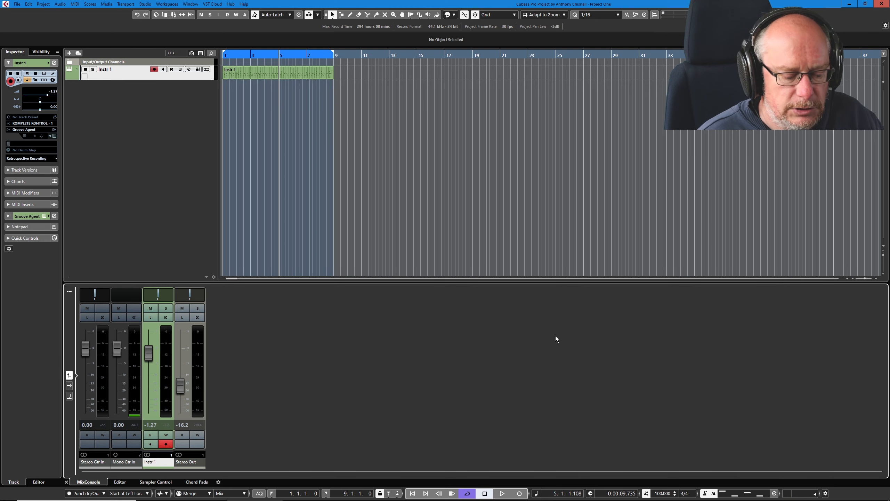
{"action": "key", "text": "space"}
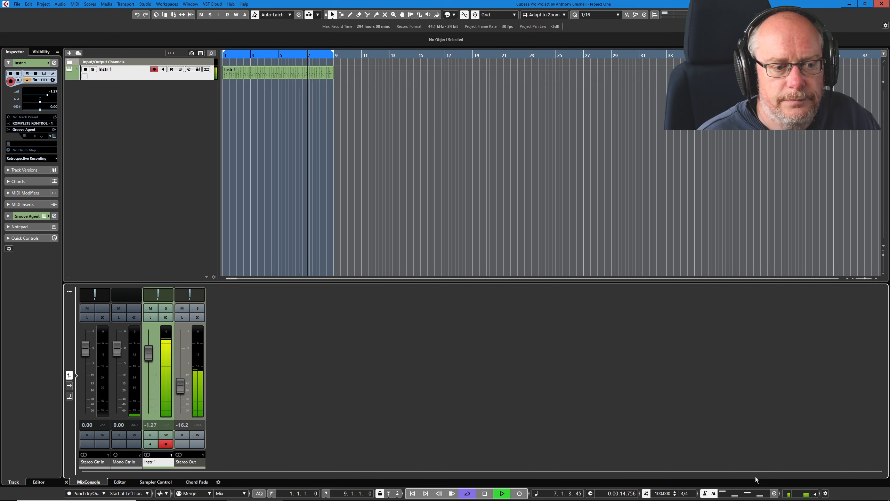
- Set the click pattern back to Default during playback, and stop with the cursor returned to the project start
{"action": "left_click", "coordinate": [752, 493]}
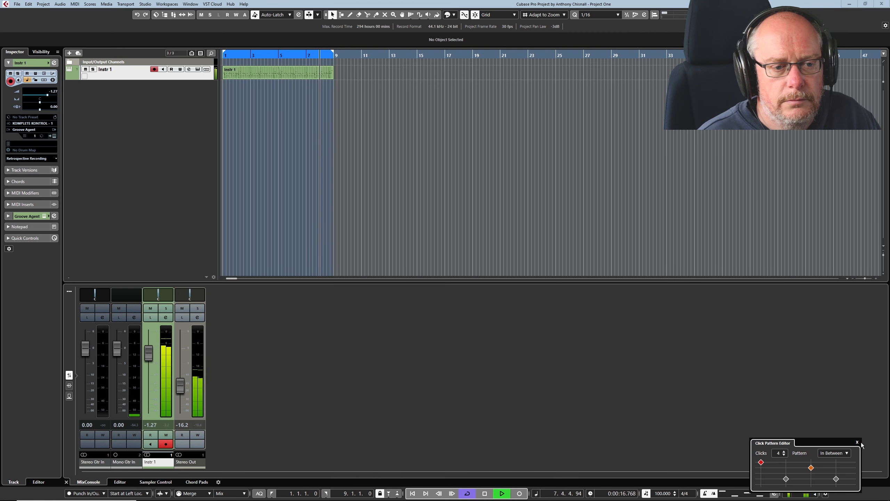
{"action": "left_click", "coordinate": [843, 452]}
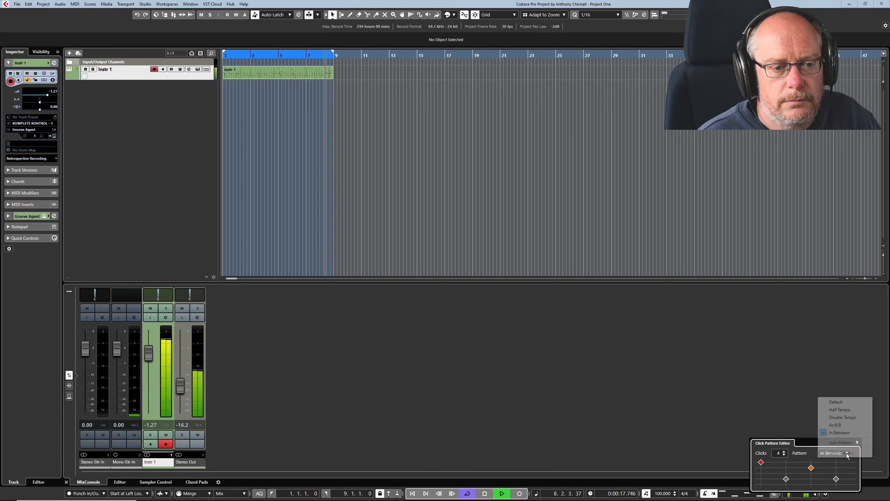
{"action": "left_click", "coordinate": [834, 404]}
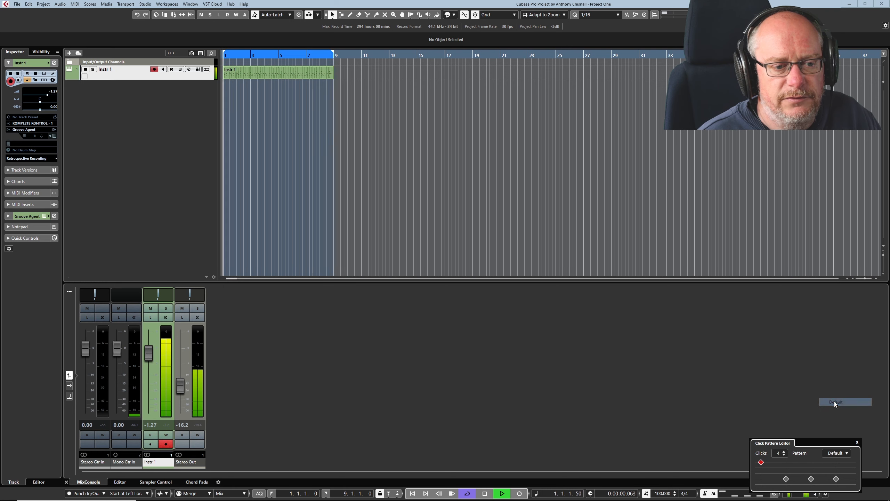
{"action": "left_click", "coordinate": [485, 493]}
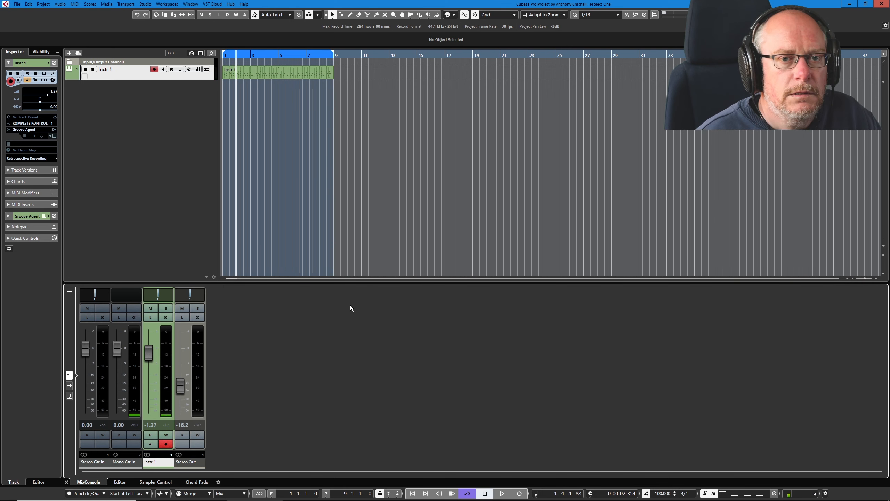
{"action": "key", "text": "period"}
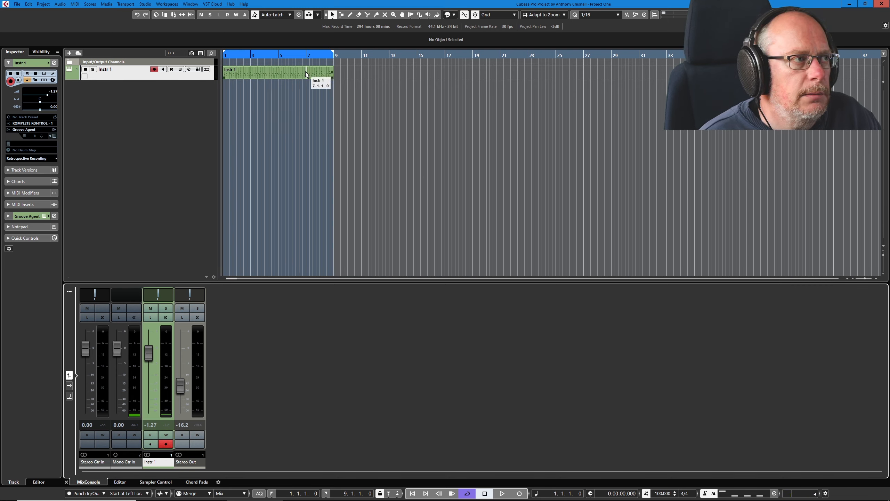
- Open the Instr 1 MIDI part in the Key Editor and enlarge the editor area to show all its drum notes
{"action": "double_click", "coordinate": [282, 71]}
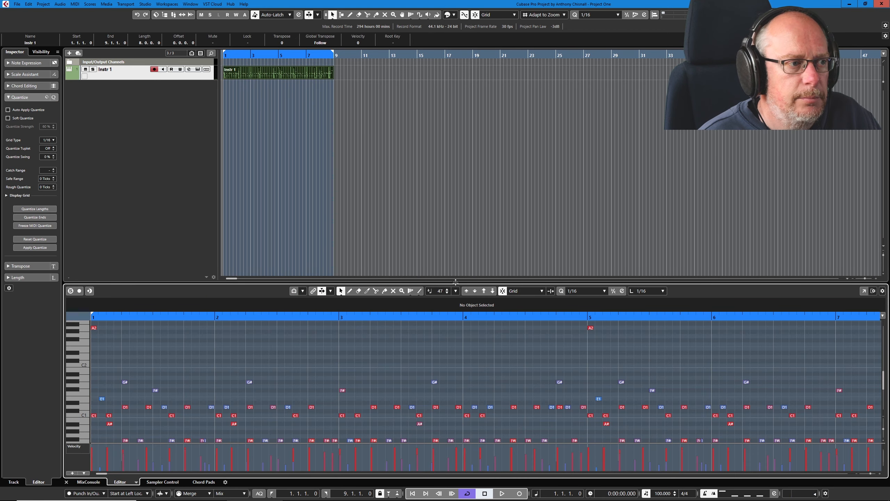
{"action": "left_click_drag", "start_coordinate": [455, 282], "coordinate": [458, 235]}
{"action": "scroll", "coordinate": [461, 334], "scroll_direction": "down", "scroll_amount": 3}
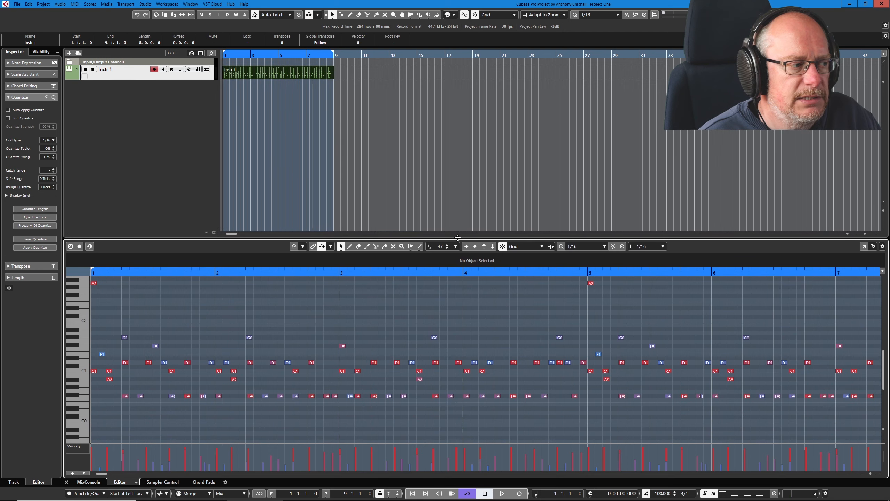
{"action": "scroll", "coordinate": [465, 343], "scroll_direction": "up", "scroll_amount": 3}
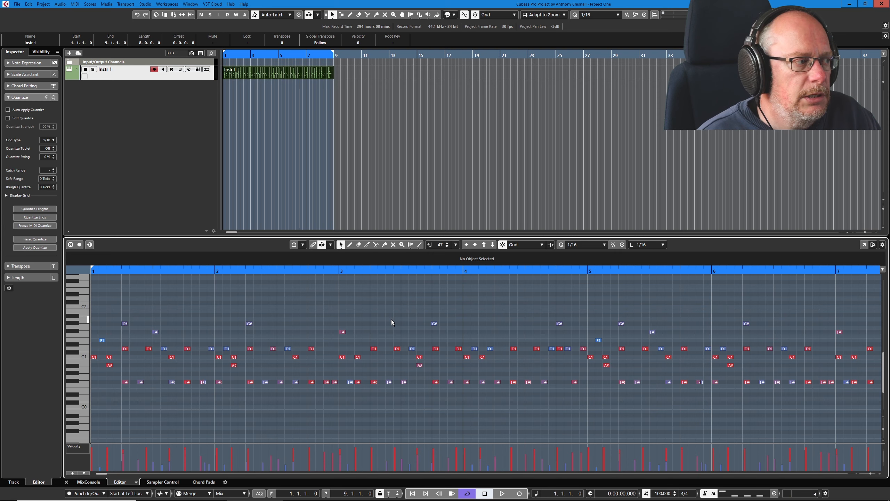
{"action": "scroll", "coordinate": [391, 319], "scroll_direction": "up", "scroll_amount": 2}
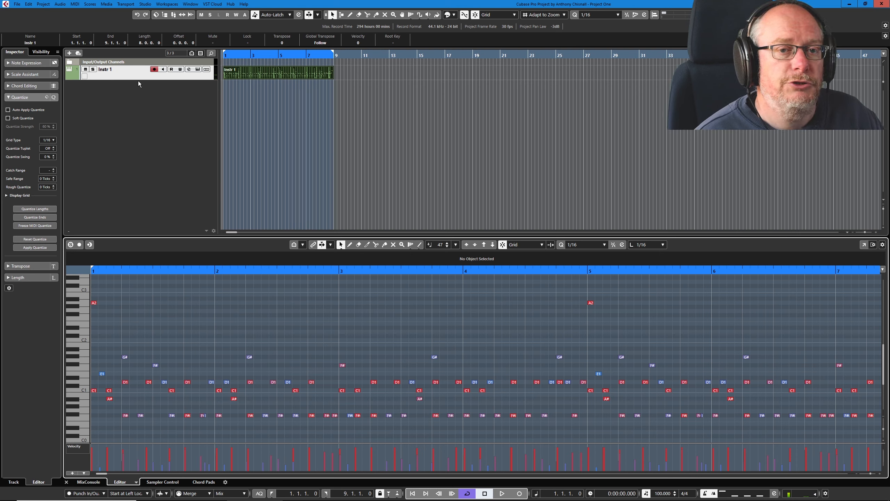
- Enable Record in Editor for the Instr 1 part and record an additional line of notes just above C2
{"action": "left_click", "coordinate": [141, 116]}
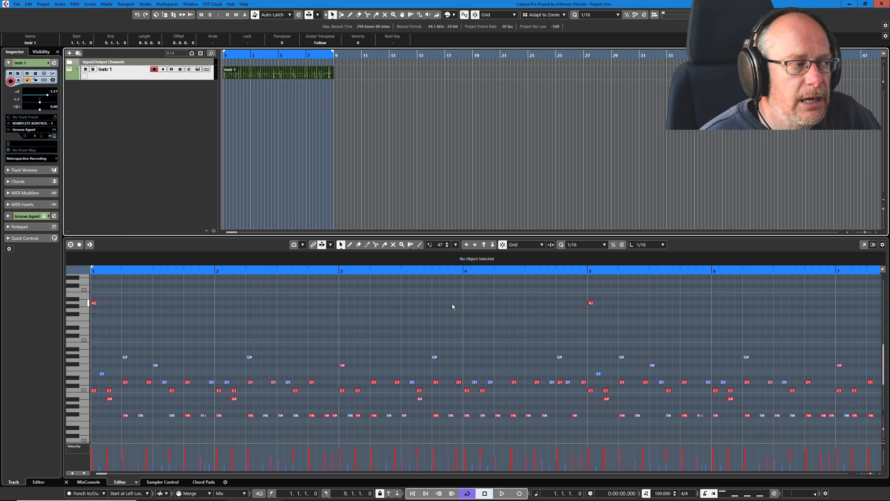
{"action": "left_click", "coordinate": [80, 244]}
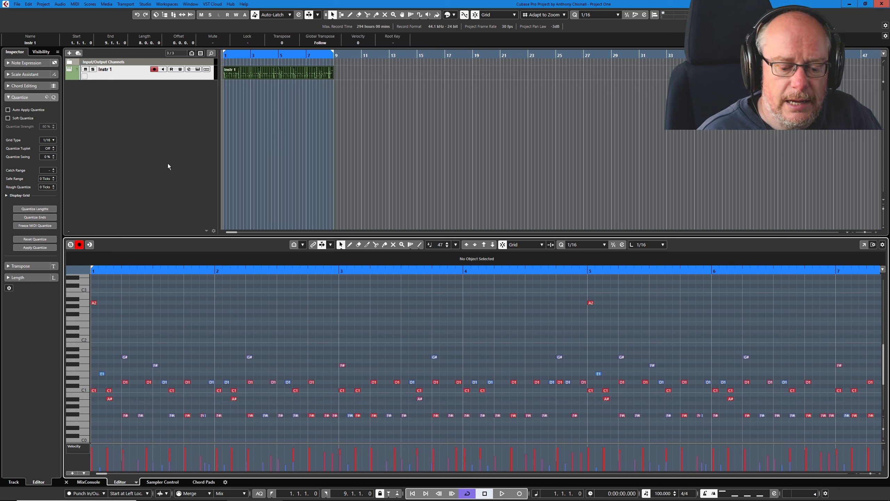
{"action": "key", "text": "KP_Multiply"}
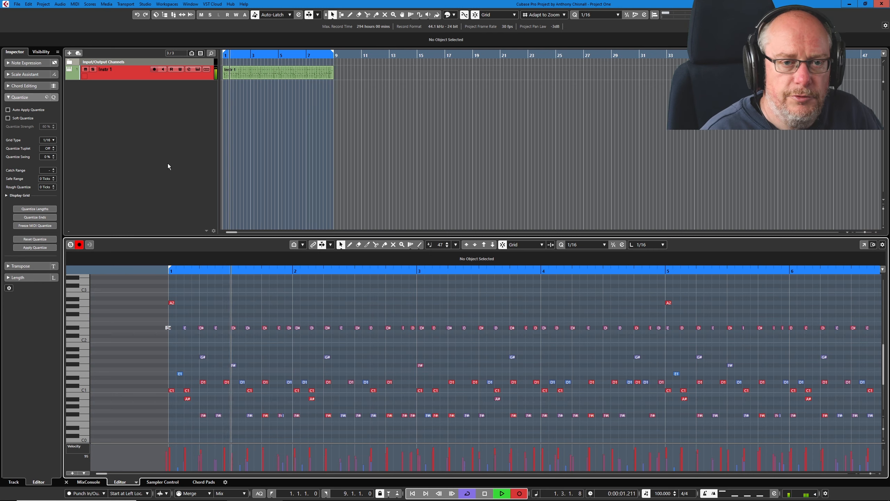
{"action": "key", "text": "space"}
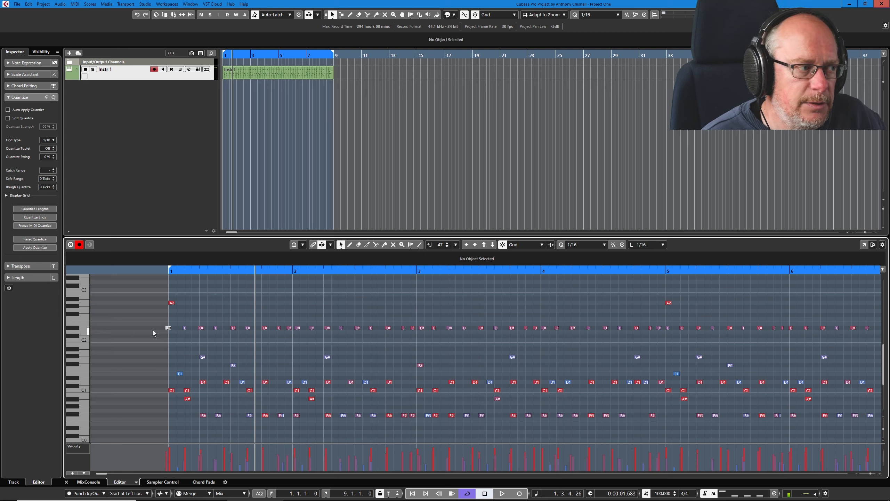
- Move the early first note of the newly recorded line onto the start of bar 1
{"action": "left_click_drag", "start_coordinate": [168, 330], "coordinate": [172, 331]}
{"action": "left_click", "coordinate": [173, 337]}
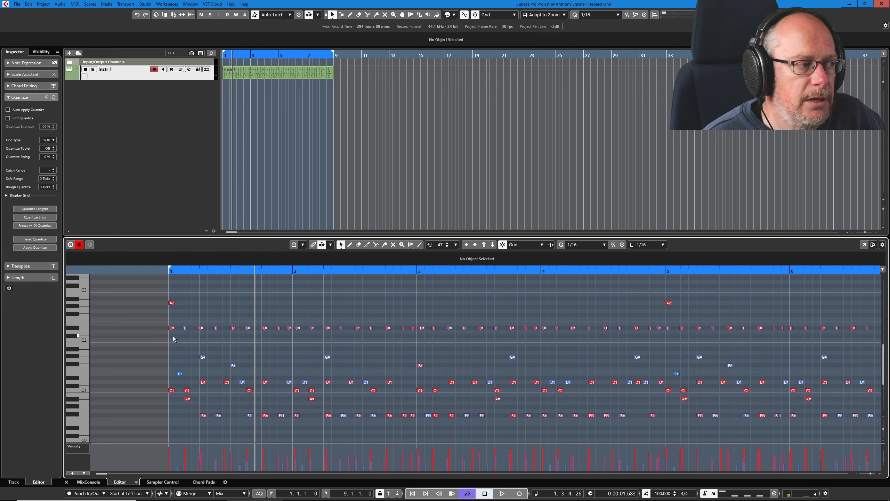